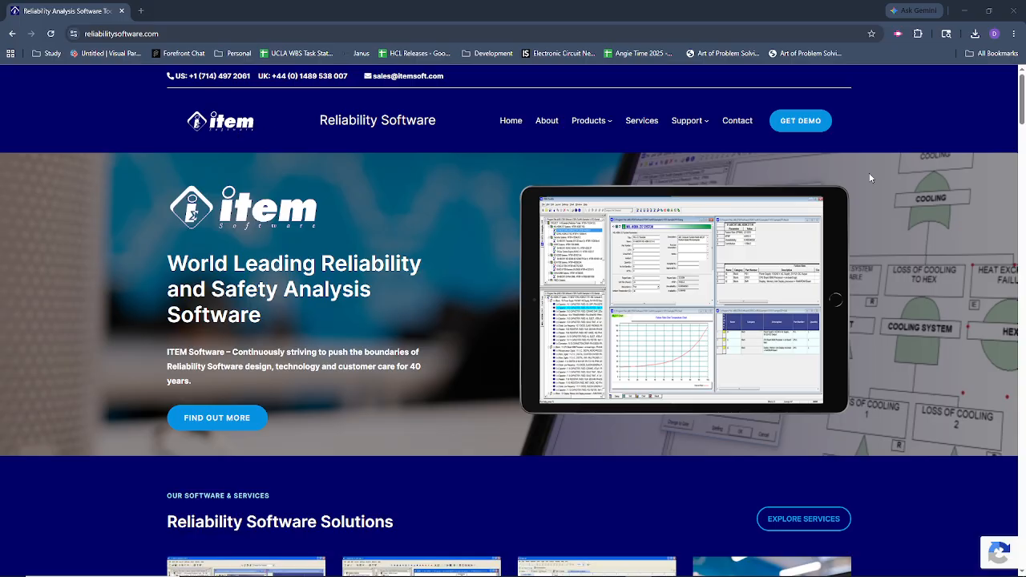
# - Open the ITEM Software free trial download page and examine the products and modules in its registration form
pyautogui.click(811, 128)
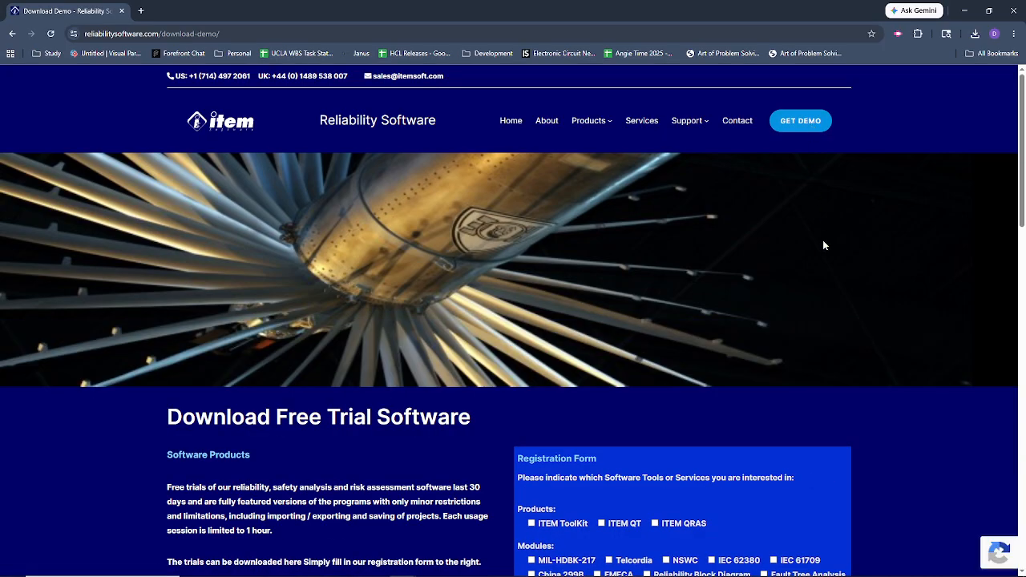
pyautogui.scroll(-3, 824, 245)
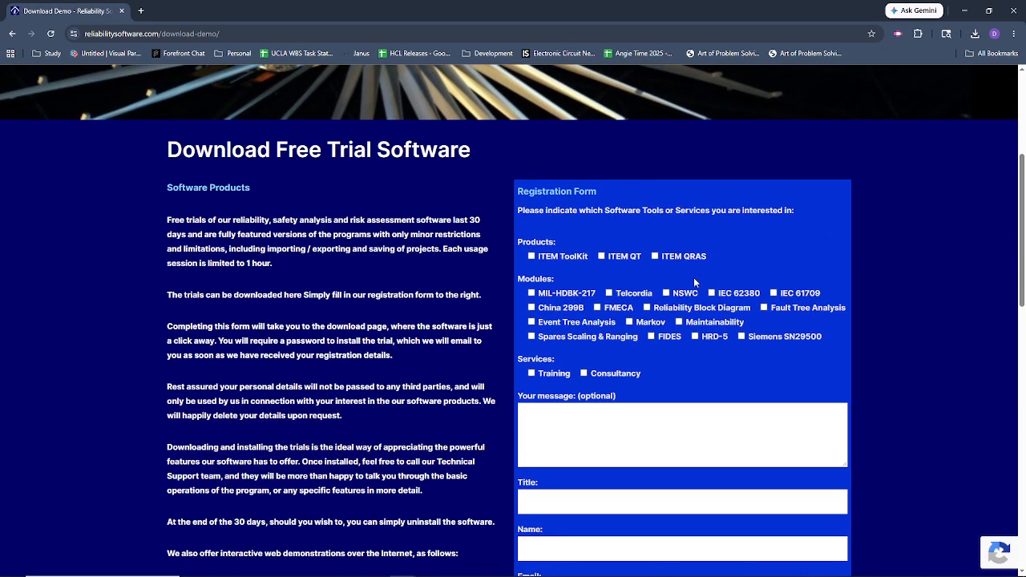
pyautogui.scroll(-1, 720, 349)
pyautogui.scroll(-1, 720, 350)
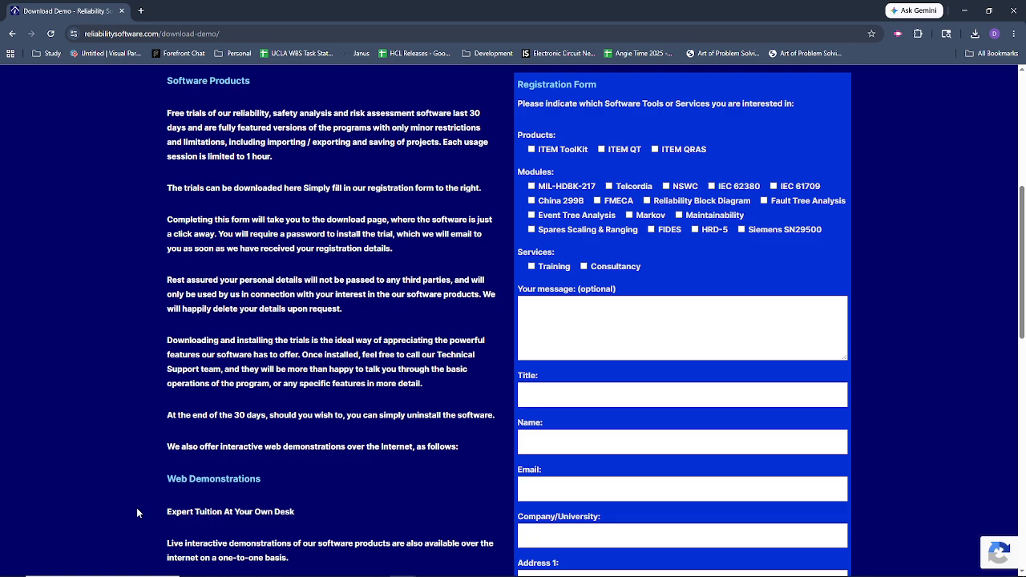
# - Switch to ITEM ToolKit, review the module list in its About window and dismiss that window
pyautogui.click(96, 566)
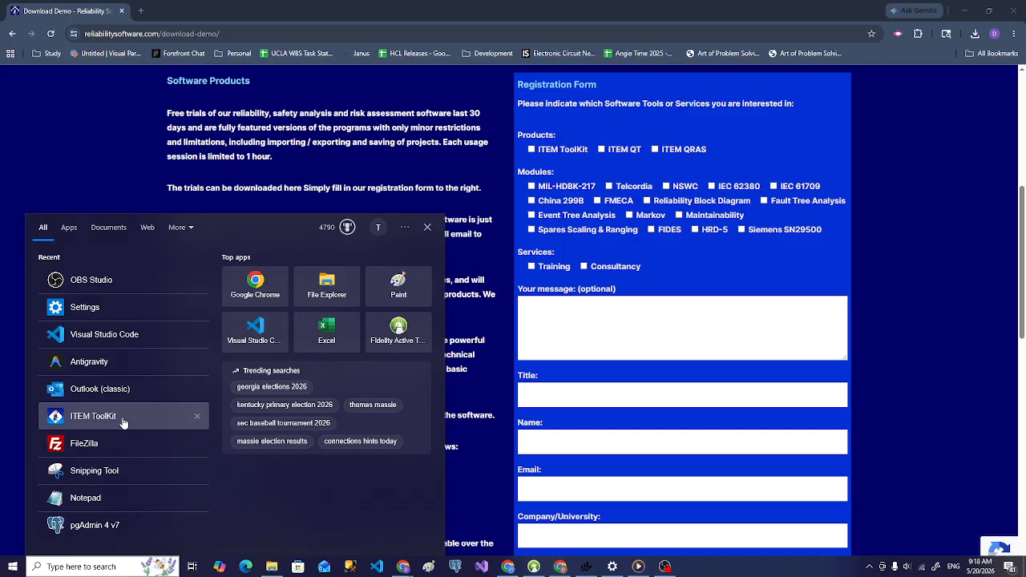
pyautogui.click(93, 416)
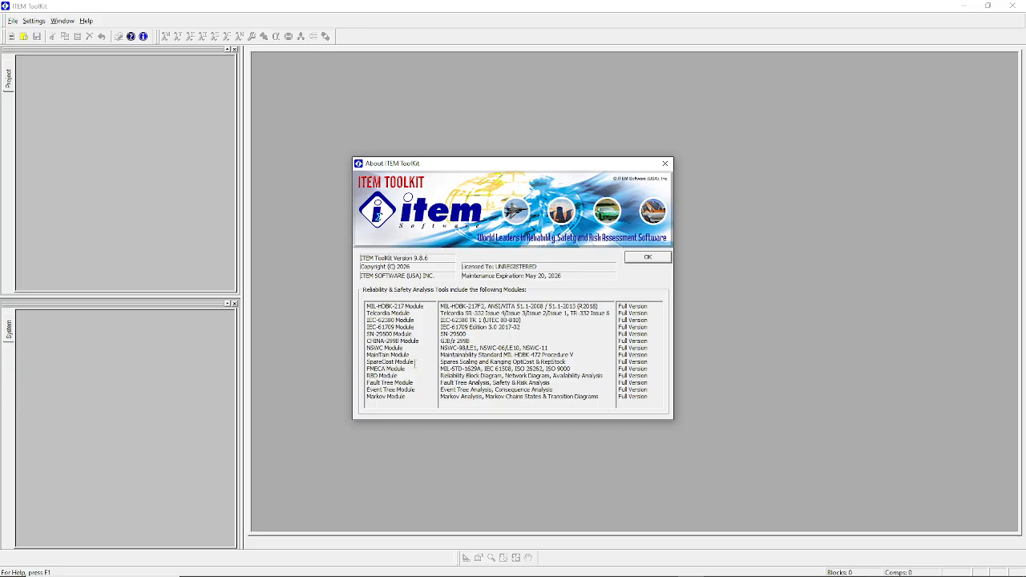
pyautogui.moveTo(416, 396); pyautogui.dragTo(367, 390)
pyautogui.click(416, 394)
pyautogui.click(656, 259)
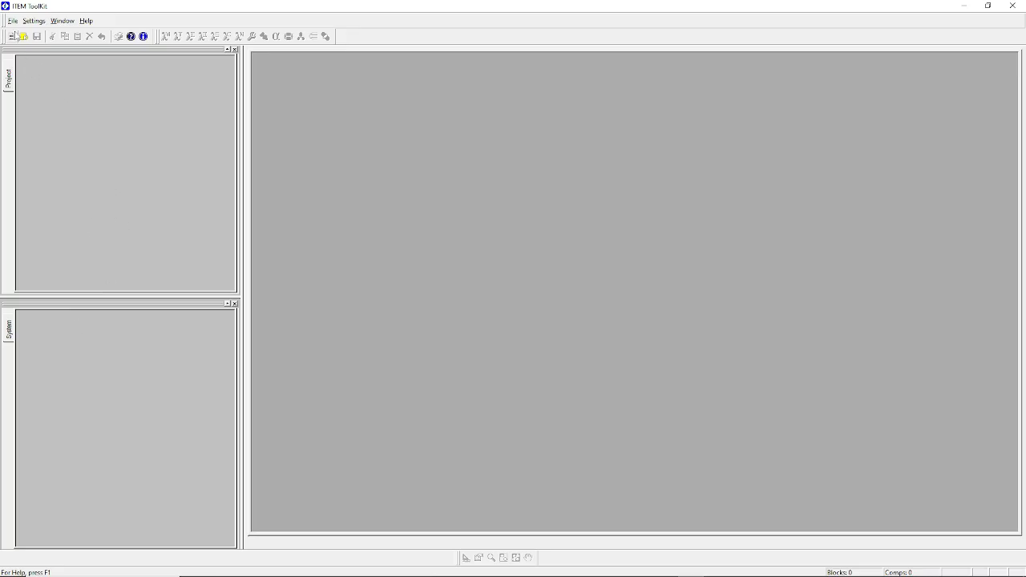
# - Create a new blank ITEM ToolKit project
pyautogui.click(13, 21)
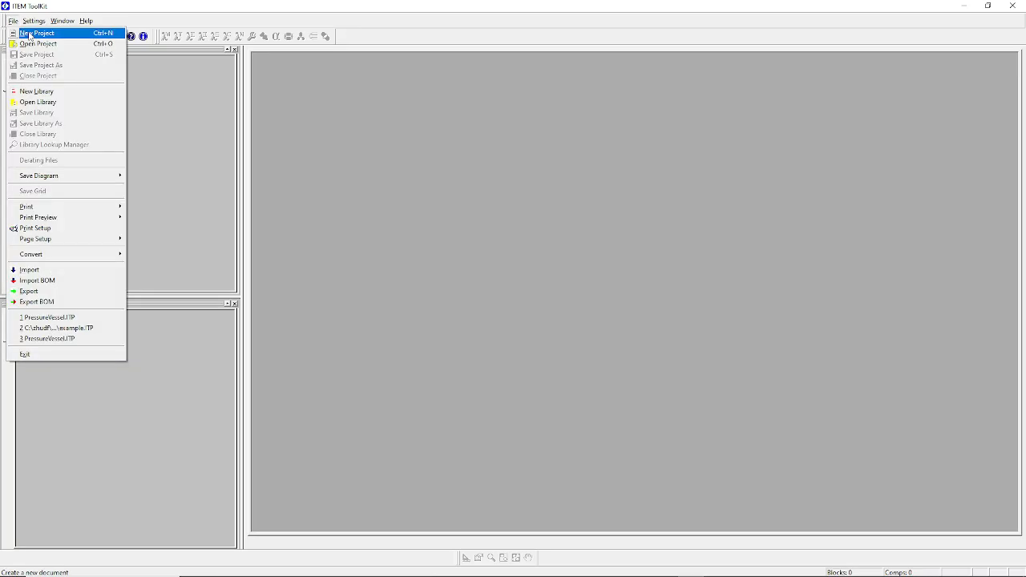
pyautogui.click(156, 91)
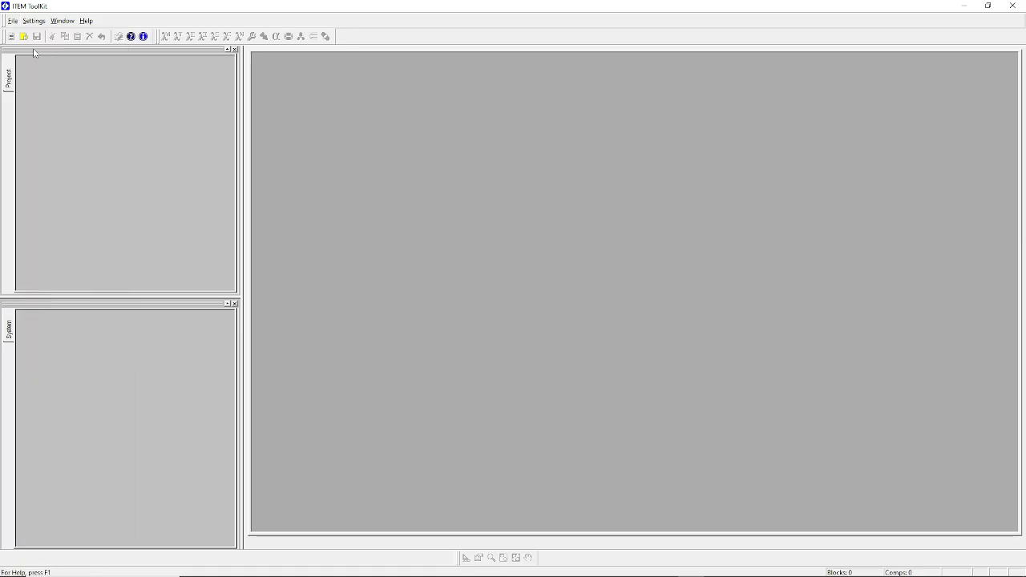
pyautogui.click(11, 37)
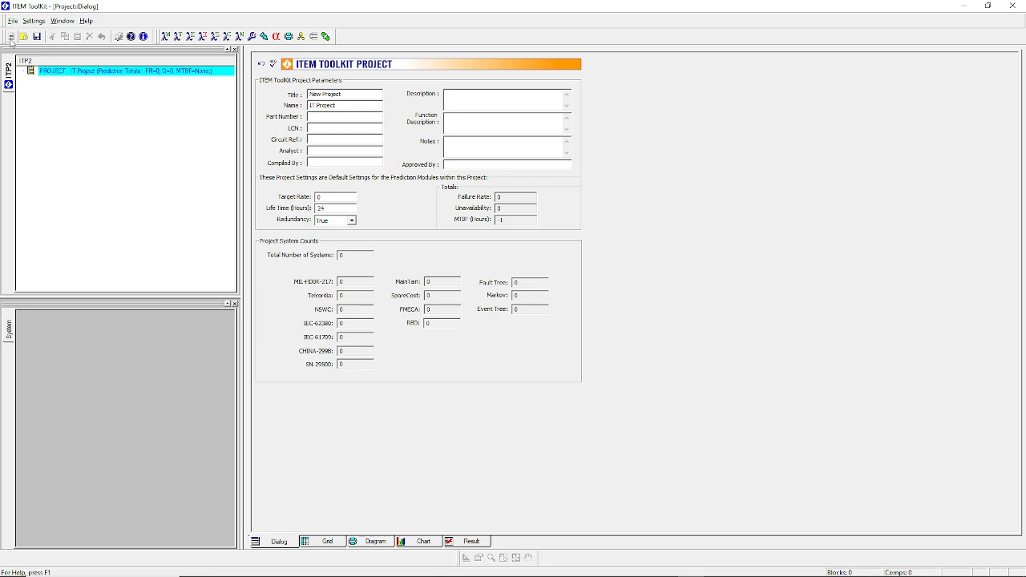
# - Add a Fault Tree system to the project and show its fault tree diagram
pyautogui.click(101, 115)
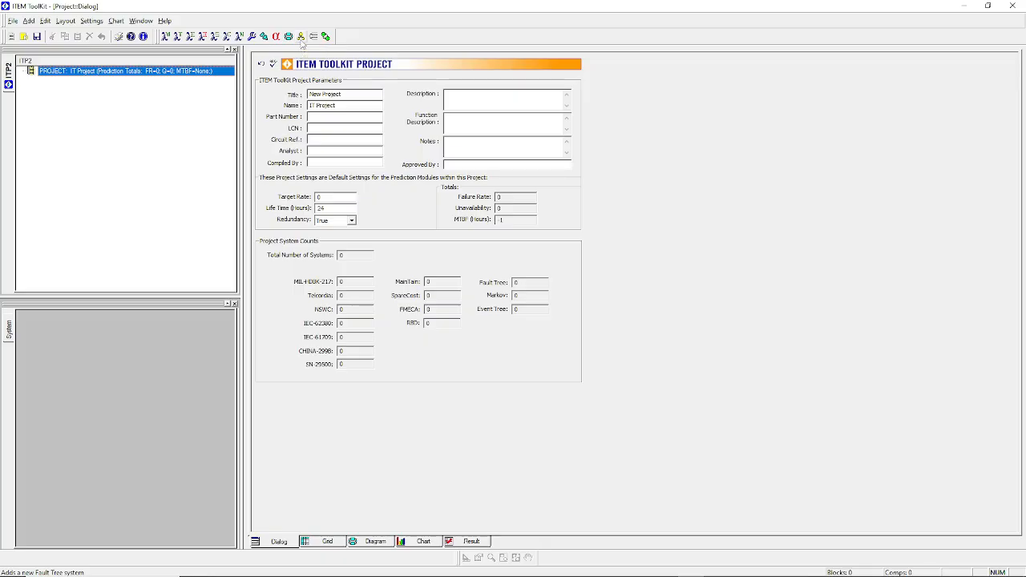
pyautogui.click(28, 21)
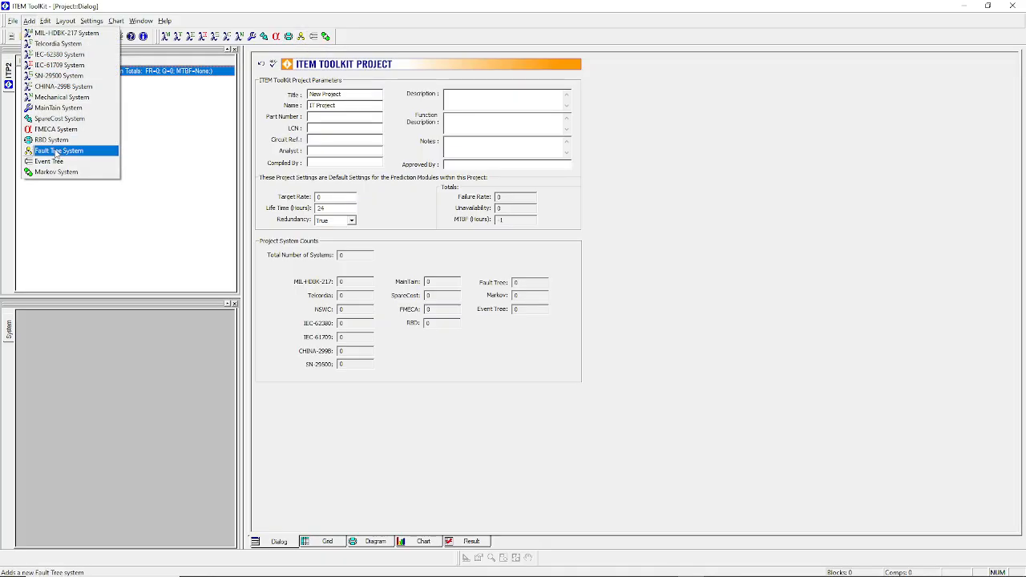
pyautogui.click(204, 127)
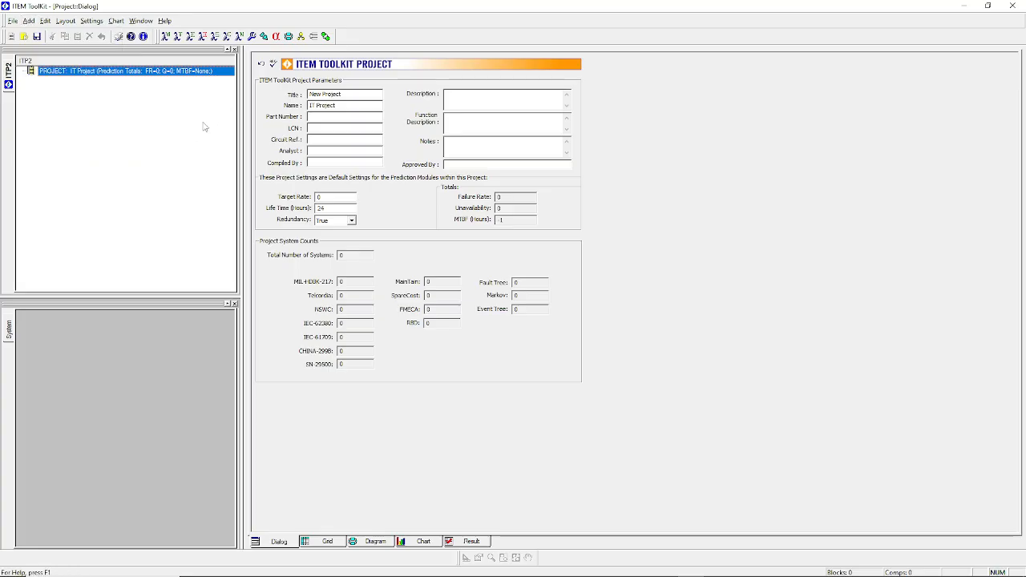
pyautogui.click(301, 37)
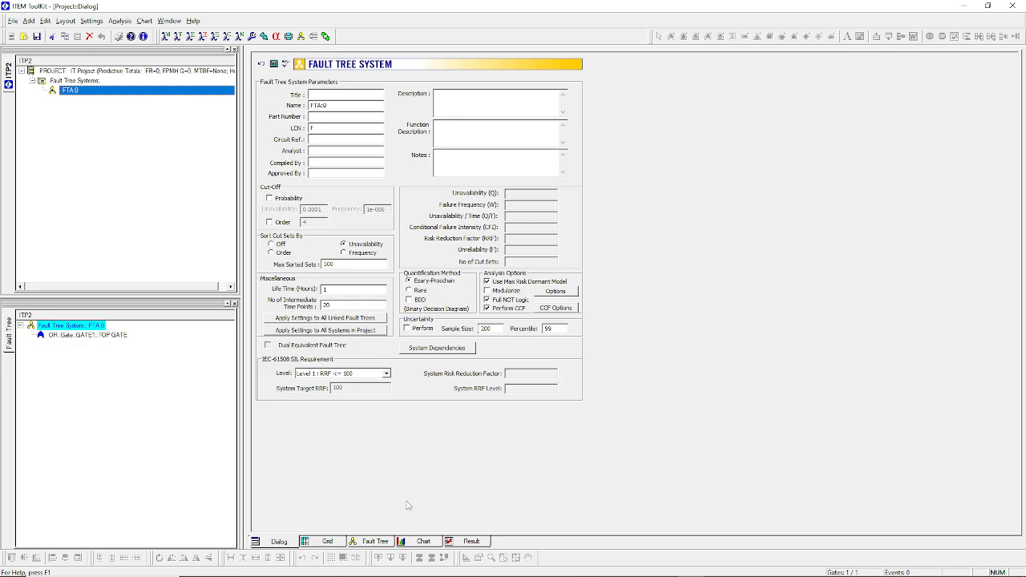
pyautogui.click(383, 540)
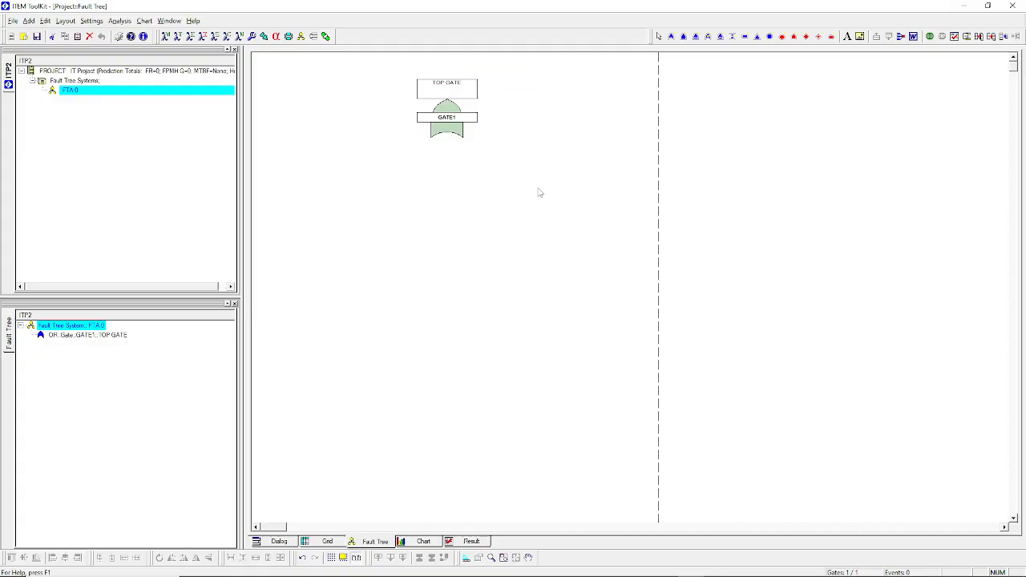
# - Open the top gate's parameters, look through the gate types while keeping OR, and name the gate ReactorVesselExplosion
pyautogui.doubleClick(454, 126)
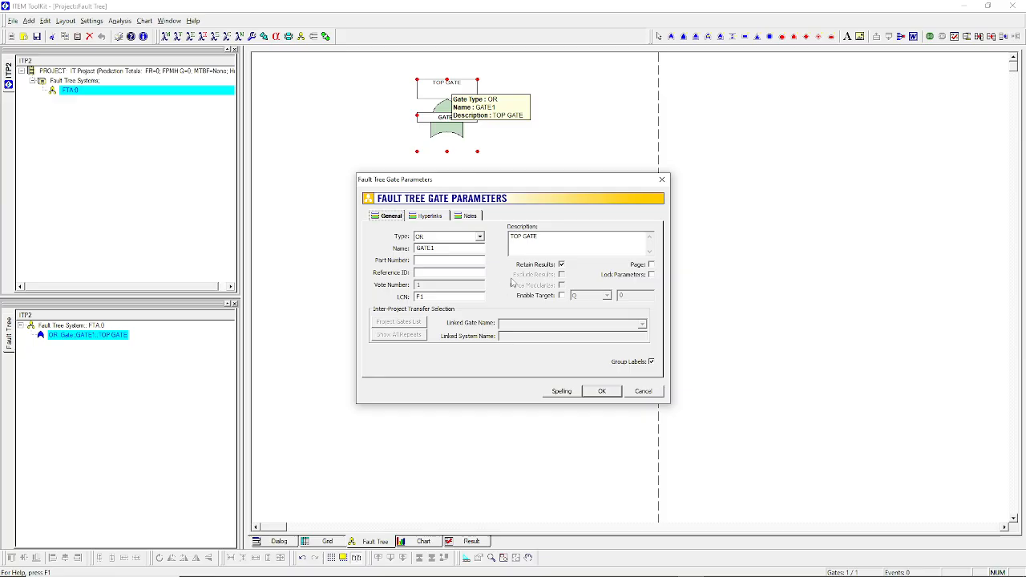
pyautogui.moveTo(446, 250); pyautogui.dragTo(391, 250)
pyautogui.click(479, 237)
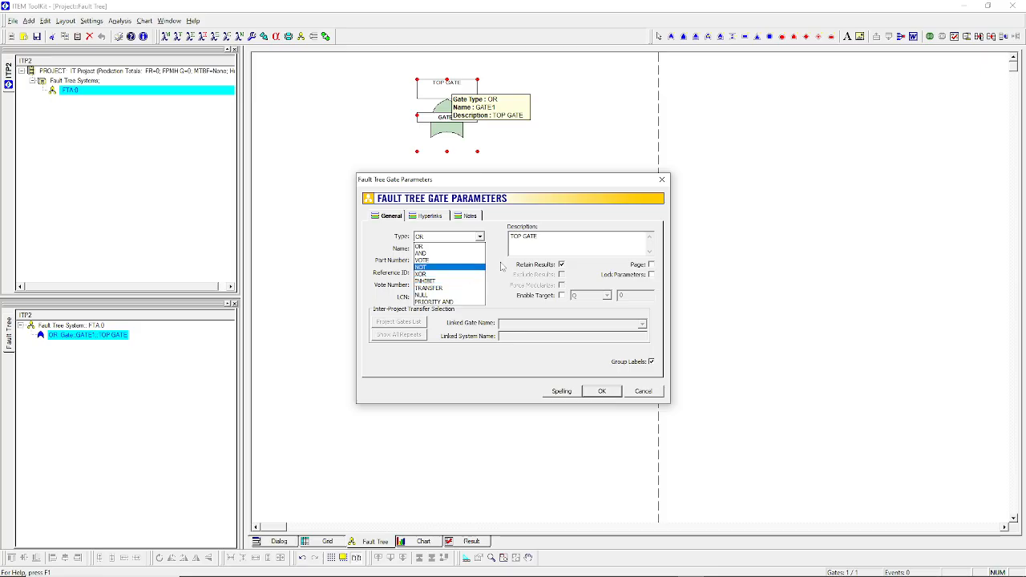
pyautogui.click(505, 267)
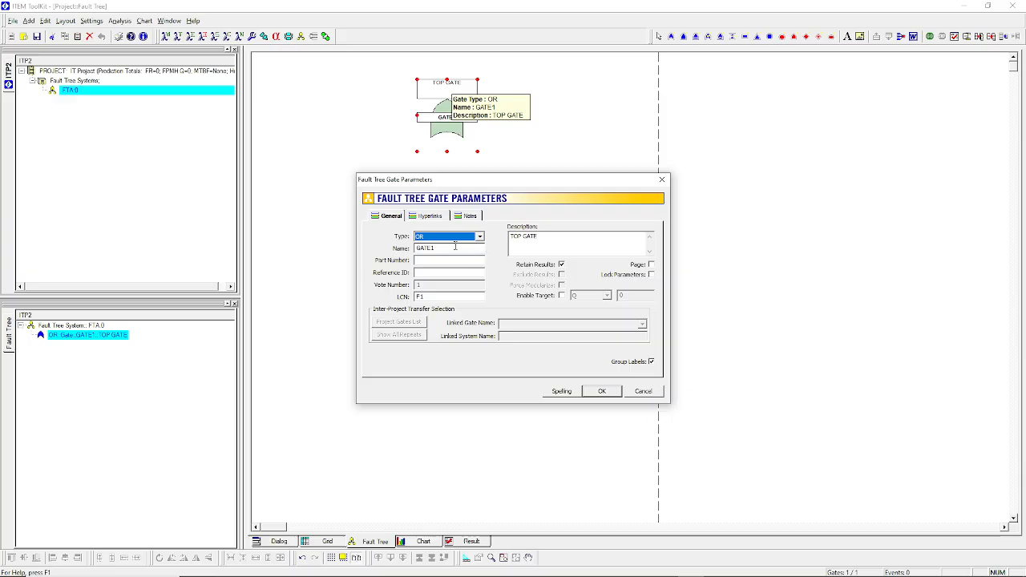
pyautogui.press('Tab')
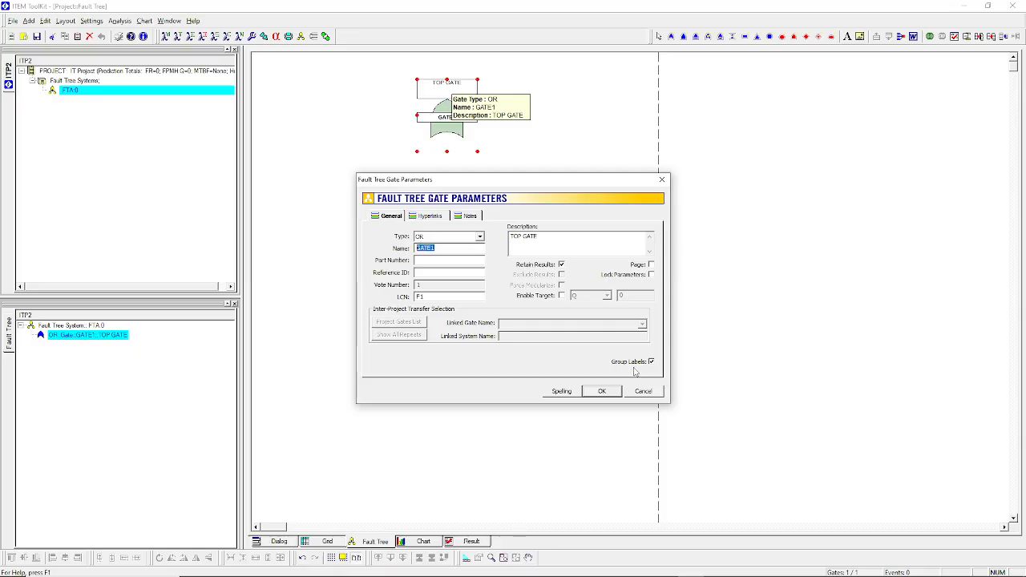
pyautogui.write('Reactor')
pyautogui.write('VesselDe')
pyautogui.press('BackSpace')
pyautogui.press('BackSpace')
pyautogui.write('Lxplosion')
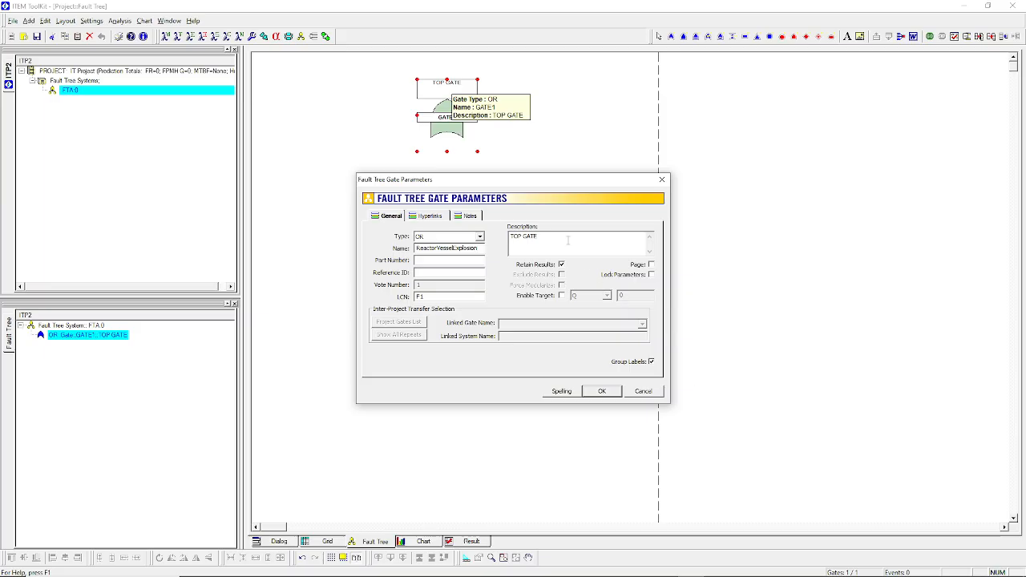
# - Set the top gate's description to "Failure to Protect Reactor Vessel" and apply the gate parameters
pyautogui.moveTo(567, 239); pyautogui.dragTo(441, 241)
pyautogui.write('Failure to')
pyautogui.write(' Protect Rea')
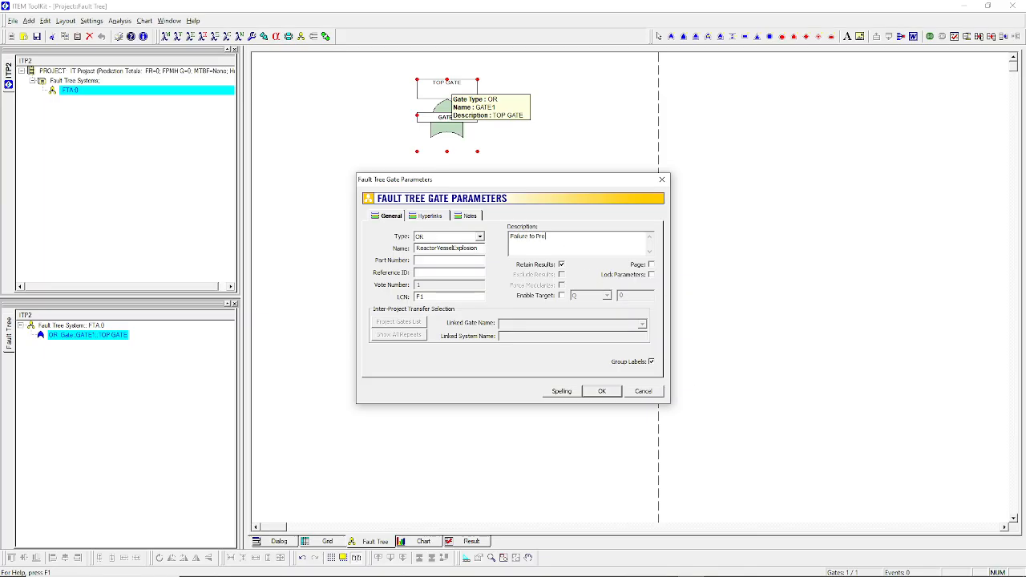
pyautogui.write('ctor Vessel')
pyautogui.click(604, 391)
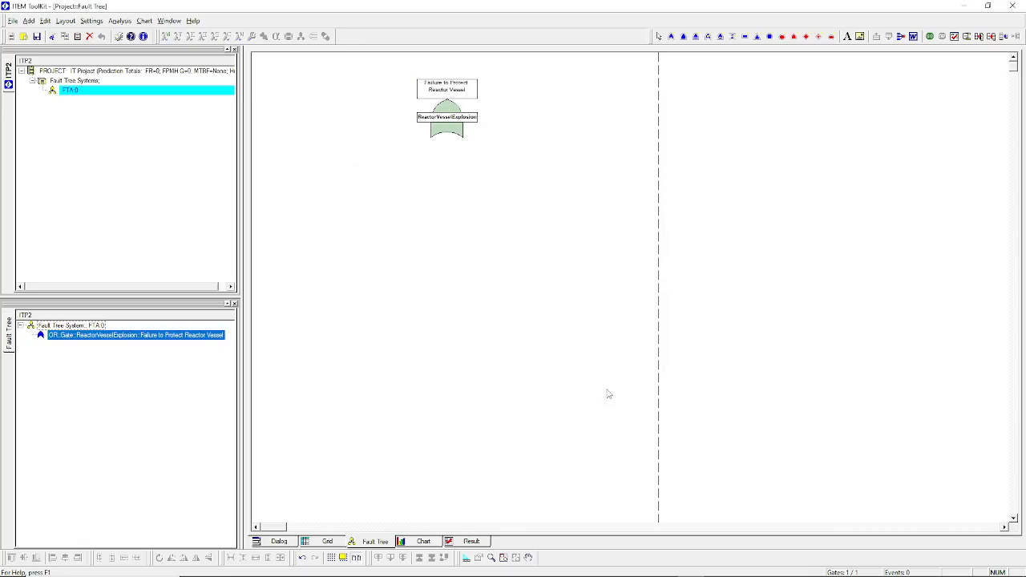